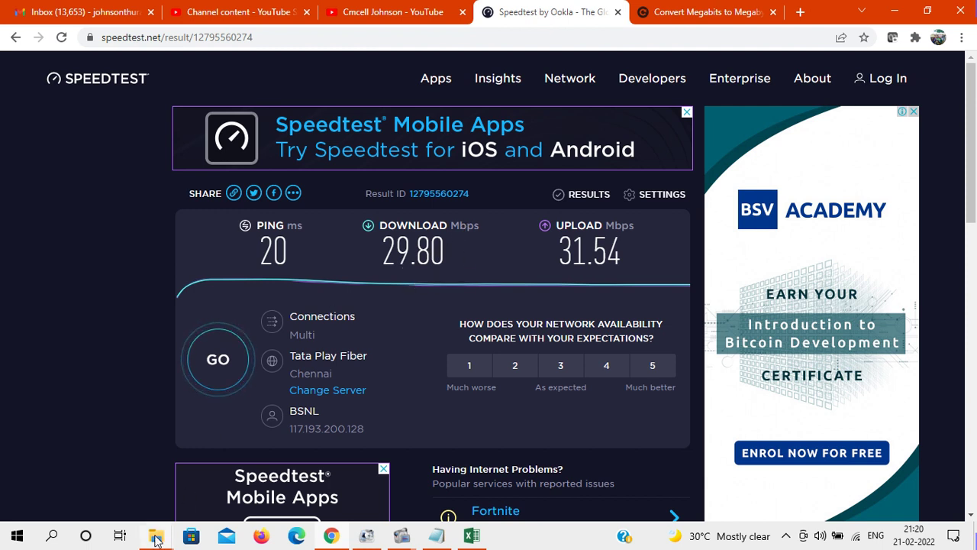
Step: Switch to the Picosmos Record folder in File Explorer and duplicate the "Bus and Bus depo related RTi answer reply" video there
{"action": "mouse_move", "coordinate": [156, 539]}
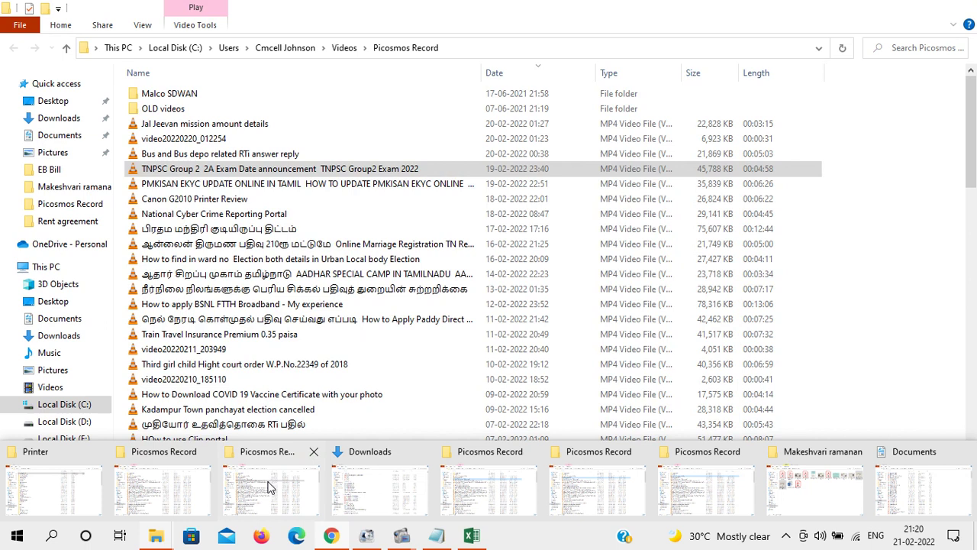
{"action": "left_click", "coordinate": [267, 487]}
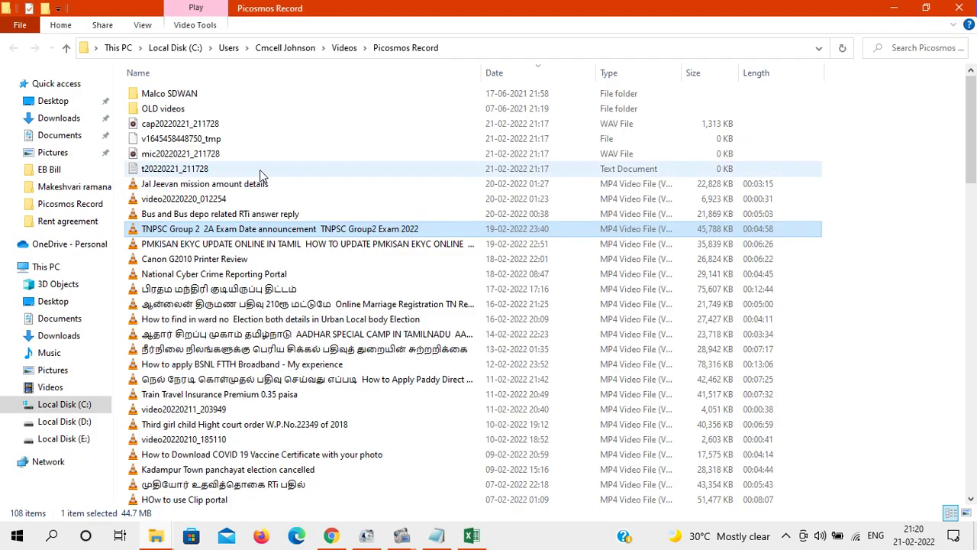
{"action": "left_click", "coordinate": [191, 216]}
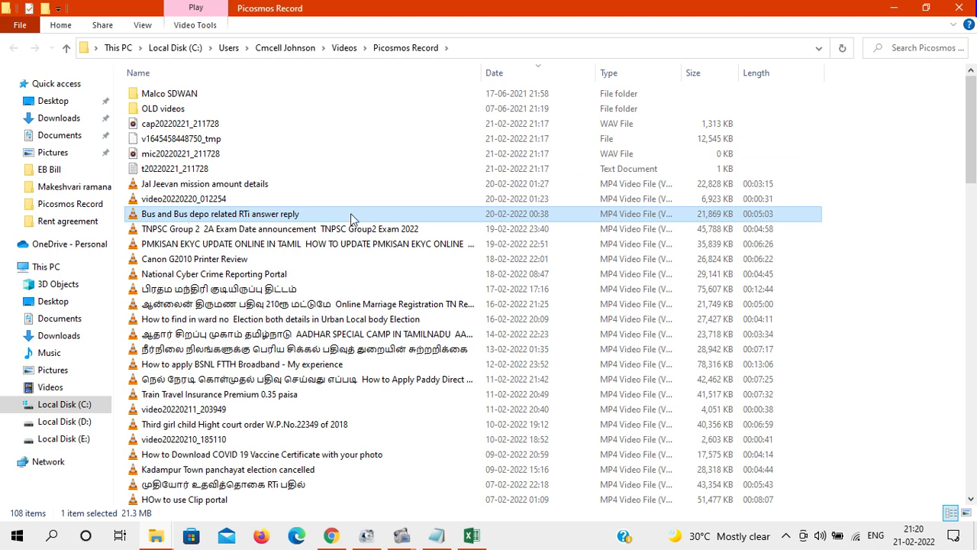
{"action": "key", "text": "ctrl+c"}
{"action": "key", "text": "ctrl+v"}
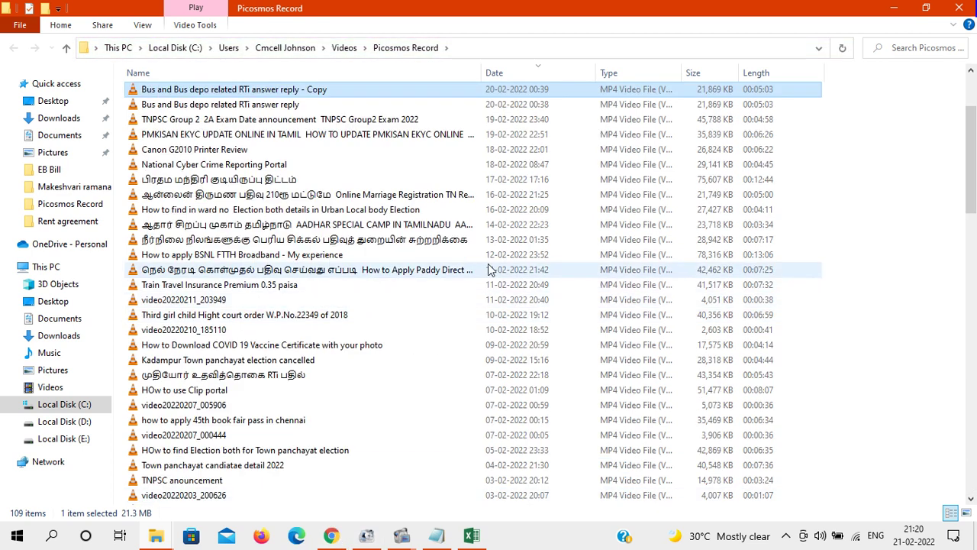
Step: Copy the "நீர்நிலை நிலங்களுக்கு" video dated 13-02-2022 into the Documents folder
{"action": "left_click", "coordinate": [405, 240]}
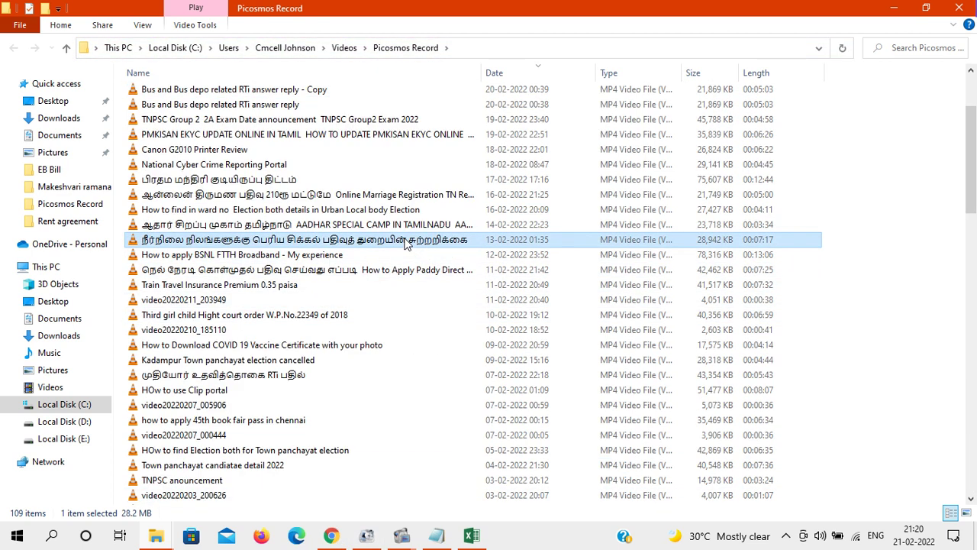
{"action": "left_click", "coordinate": [64, 320]}
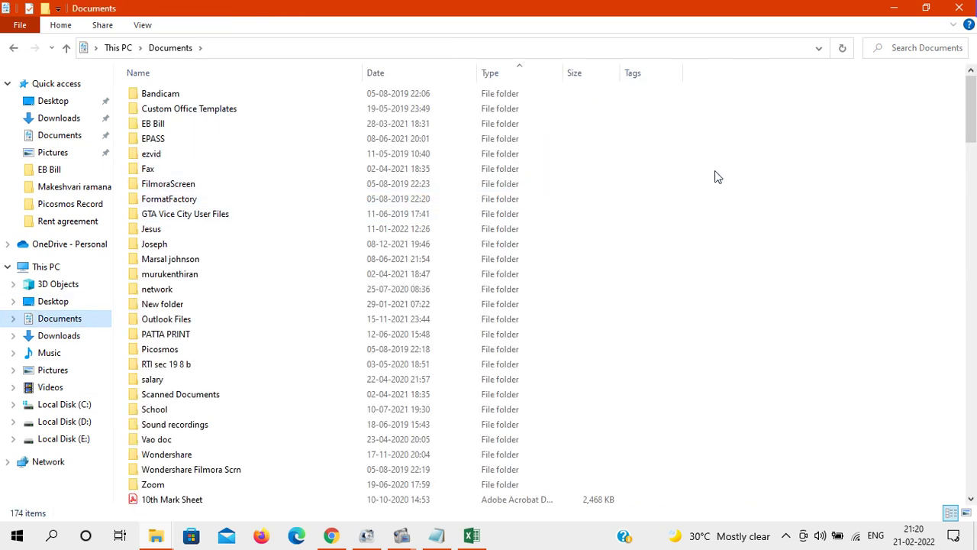
{"action": "key", "text": "ctrl+v"}
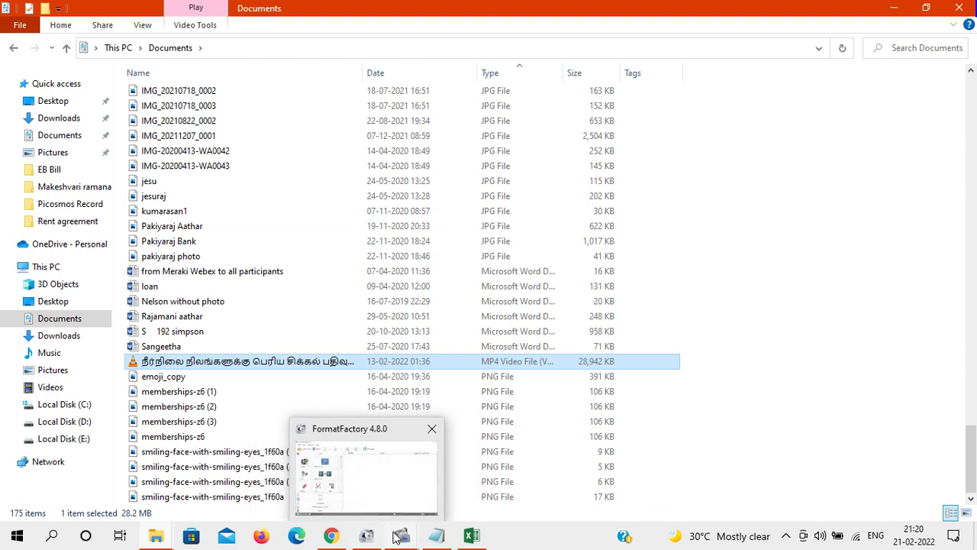
{"action": "left_click", "coordinate": [371, 489]}
{"action": "left_click", "coordinate": [824, 159]}
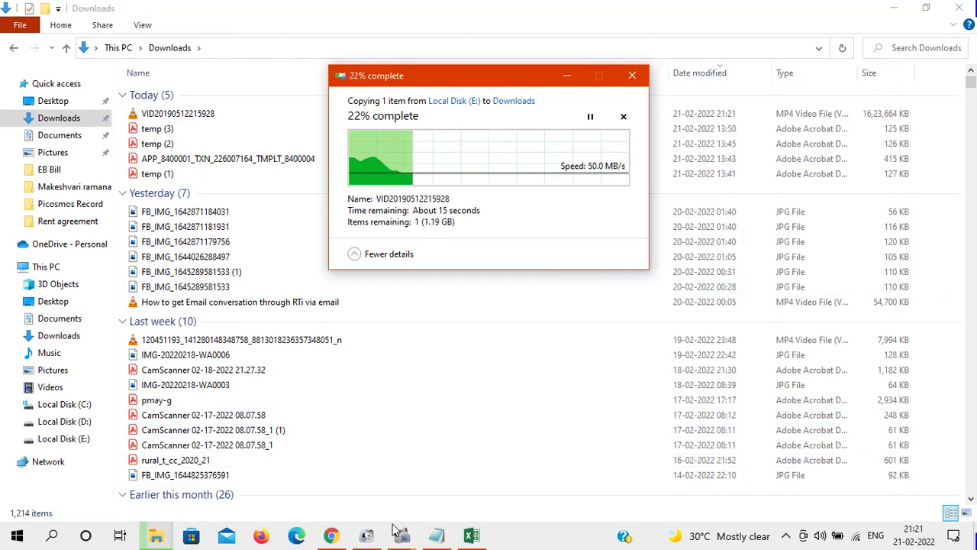
{"action": "mouse_move", "coordinate": [391, 519]}
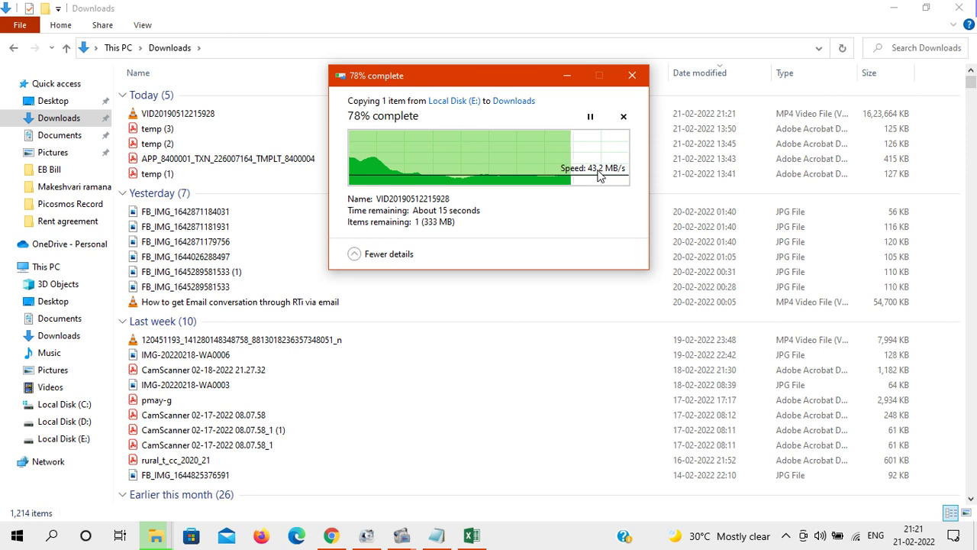
Step: Switch to the Internet calculation workbook in Excel and inspect the bit-to-byte value and the Mega bit to Mega Byte formula
{"action": "left_click", "coordinate": [338, 535]}
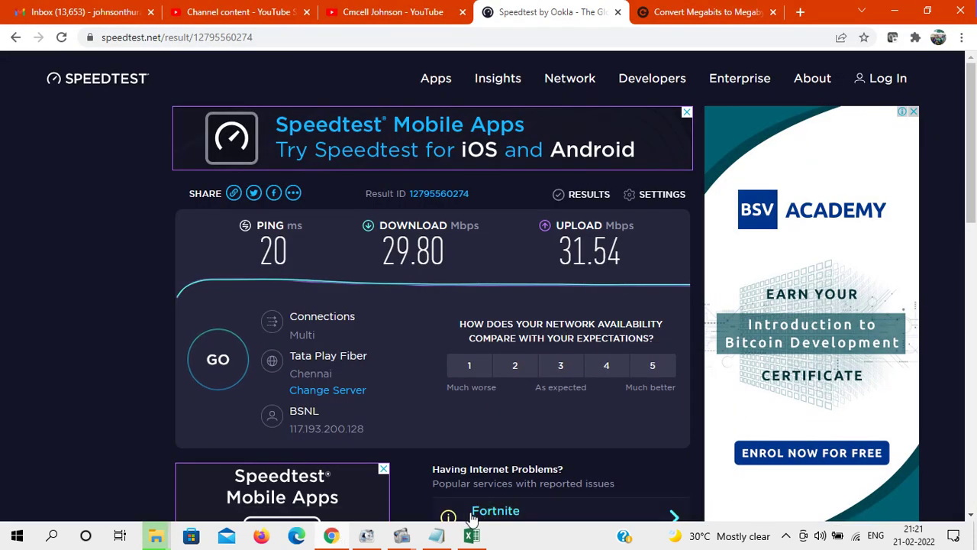
{"action": "mouse_move", "coordinate": [473, 532]}
{"action": "left_click", "coordinate": [477, 466]}
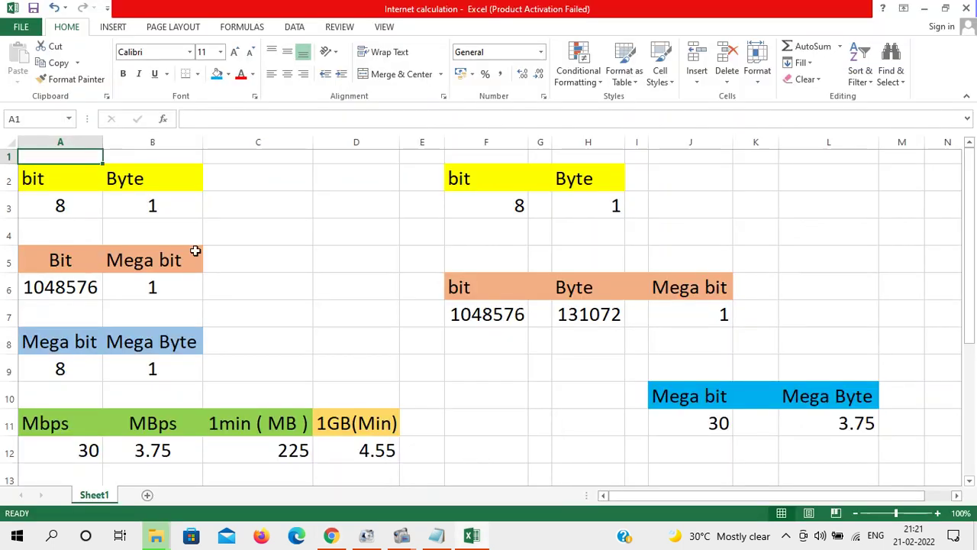
{"action": "left_click", "coordinate": [49, 206]}
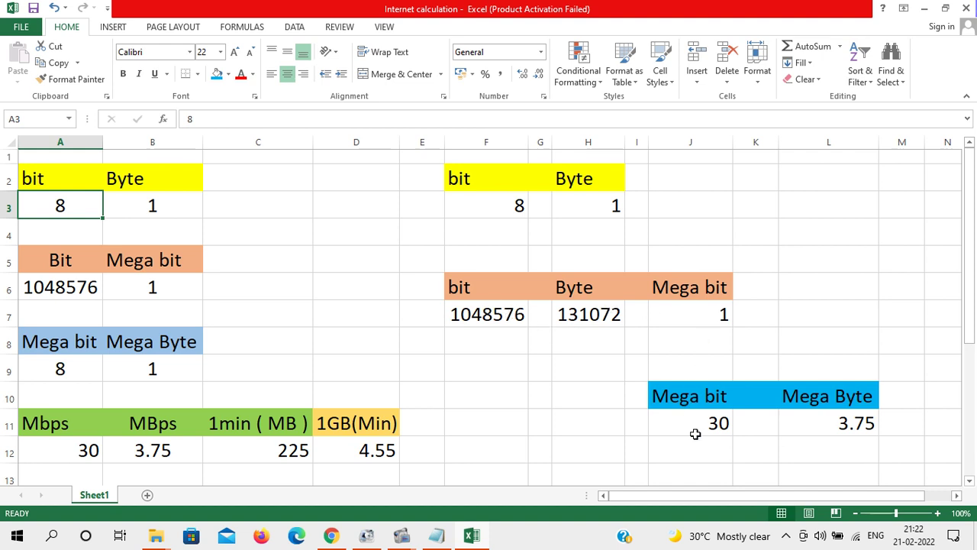
{"action": "left_click", "coordinate": [833, 426]}
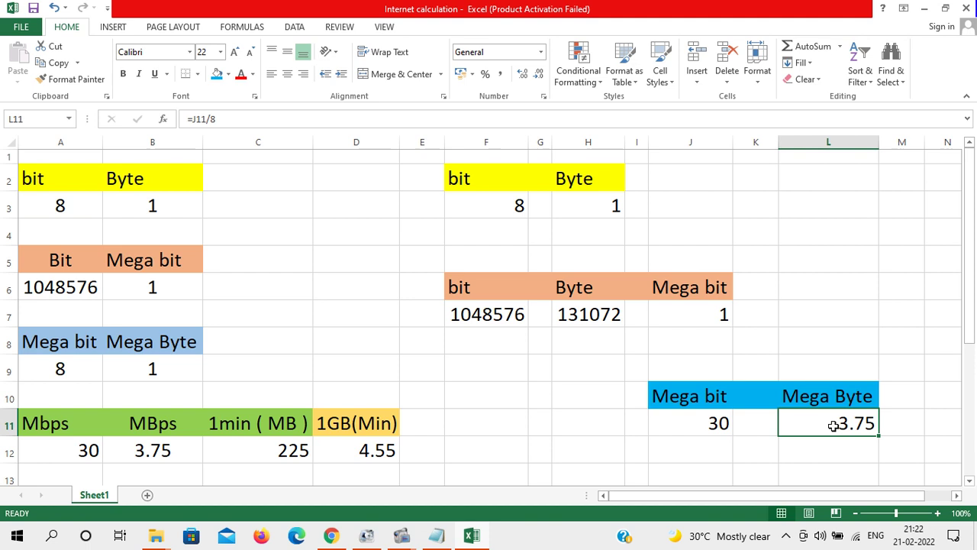
Step: Look through the lower speed and data tables, and compare the Mbps value in A12 with the MBps formula in B12
{"action": "left_click", "coordinate": [52, 440]}
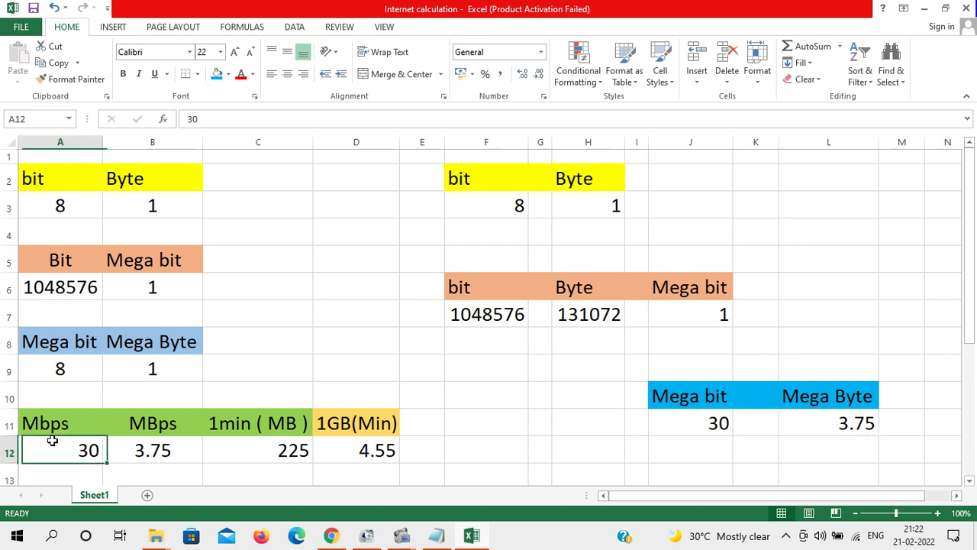
{"action": "key", "text": "Down"}
{"action": "key", "text": "Down"}
{"action": "key", "text": "Down"}
{"action": "key", "text": "Down"}
{"action": "key", "text": "Down"}
{"action": "key", "text": "Down"}
{"action": "key", "text": "Down"}
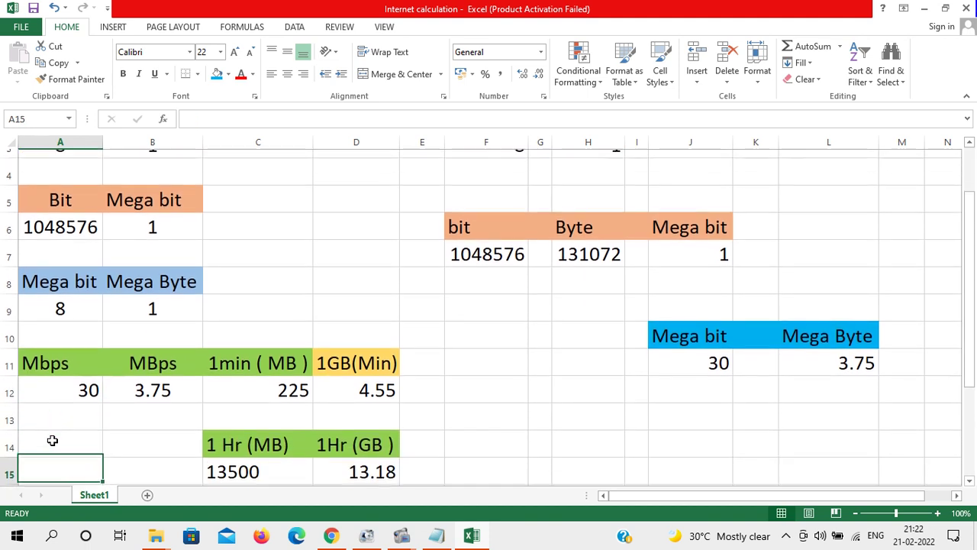
{"action": "key", "text": "Up"}
{"action": "key", "text": "Up"}
{"action": "key", "text": "Up"}
{"action": "key", "text": "Up"}
{"action": "key", "text": "Up"}
{"action": "key", "text": "Up"}
{"action": "key", "text": "Up"}
{"action": "key", "text": "Up"}
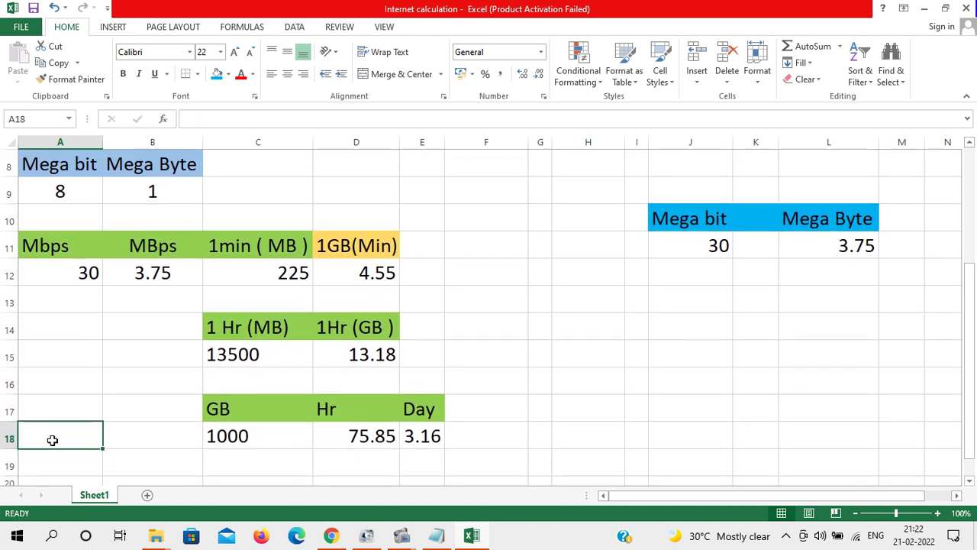
{"action": "key", "text": "Right"}
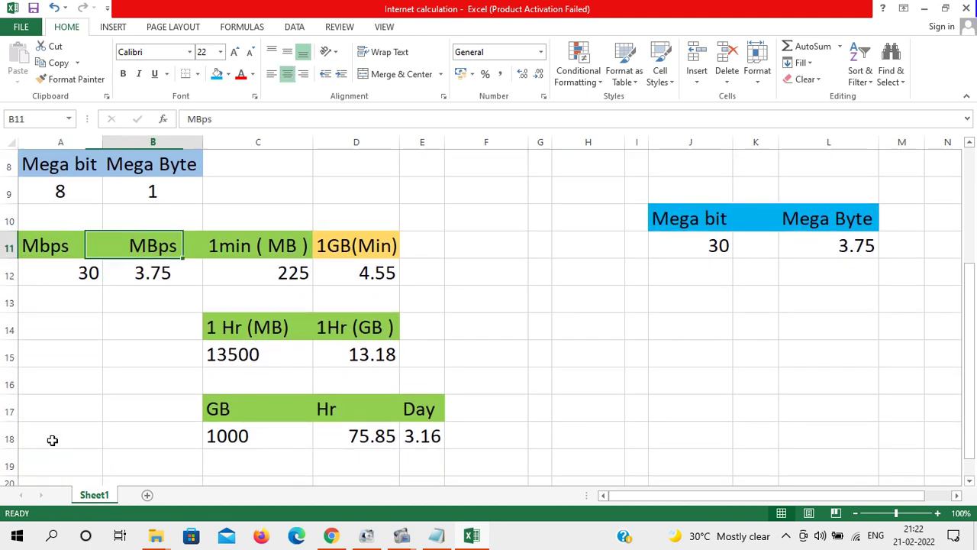
{"action": "key", "text": "Down"}
{"action": "key", "text": "Left"}
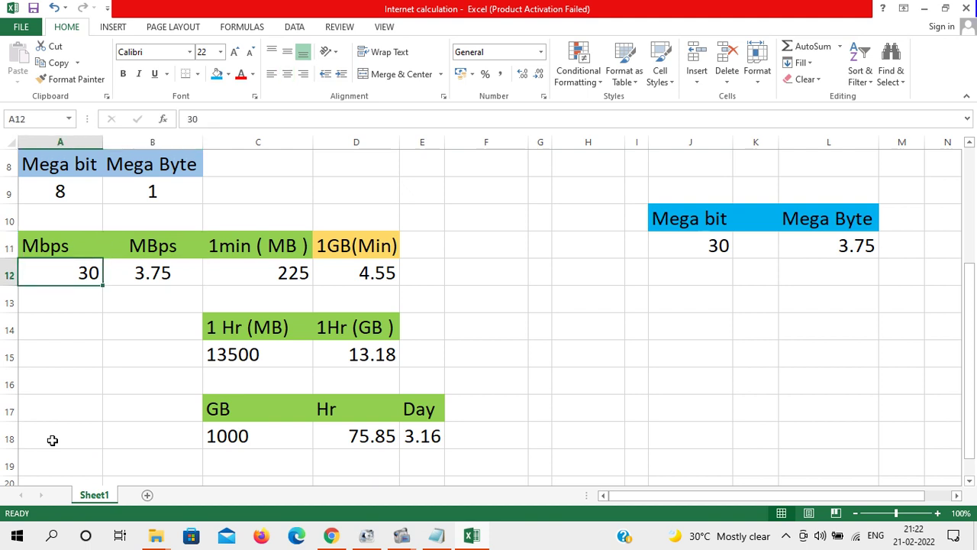
{"action": "key", "text": "Right"}
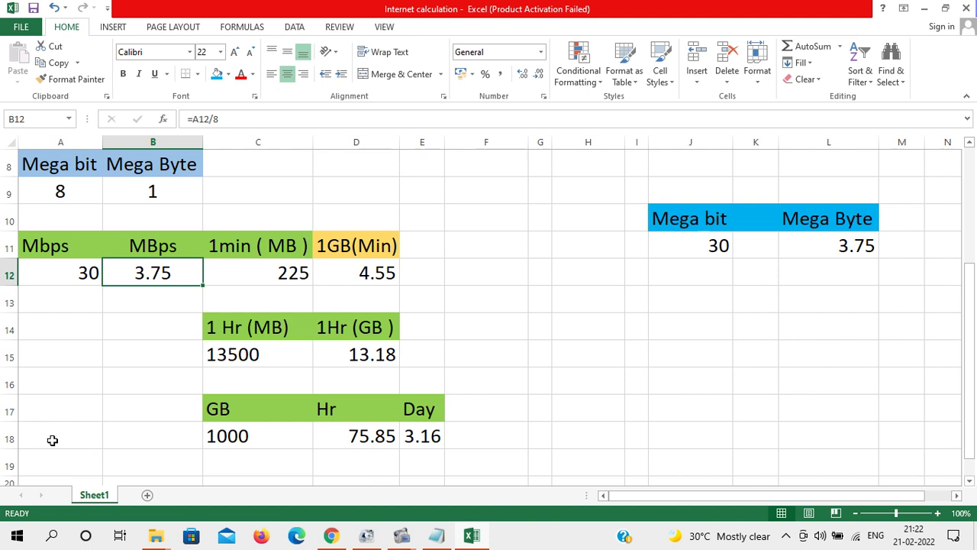
{"action": "key", "text": "Left"}
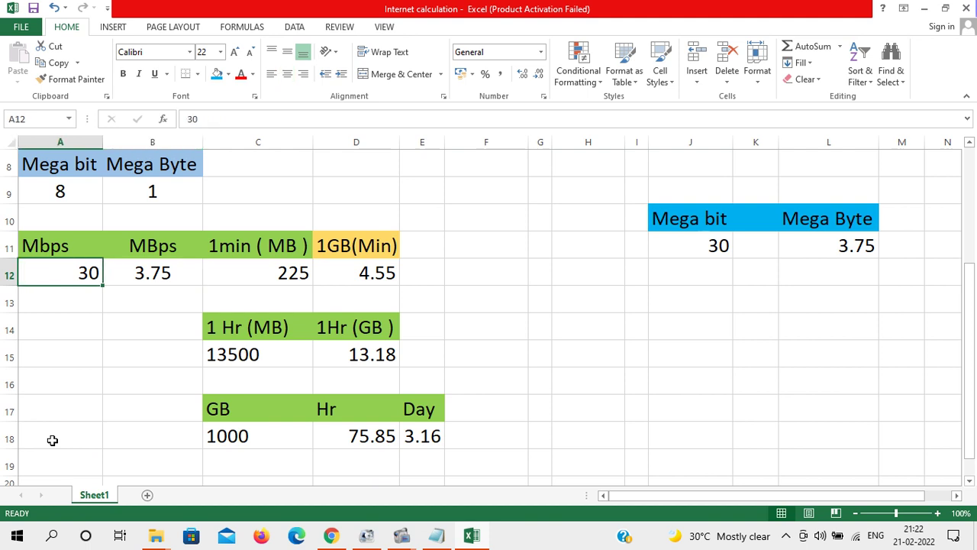
{"action": "key", "text": "Right"}
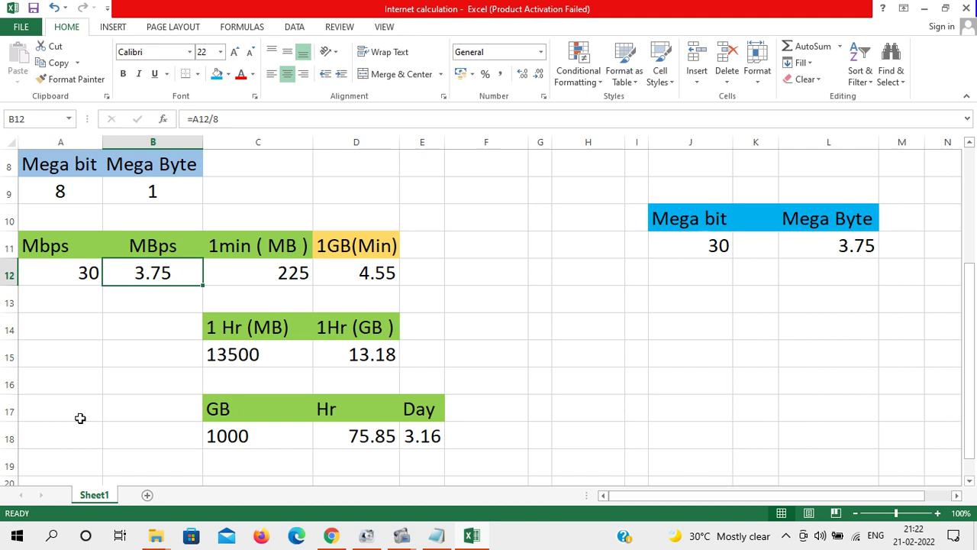
Step: Inspect the per-minute and per-hour data formulas, and the GB amount with its days calculation in row 18
{"action": "left_click", "coordinate": [248, 266]}
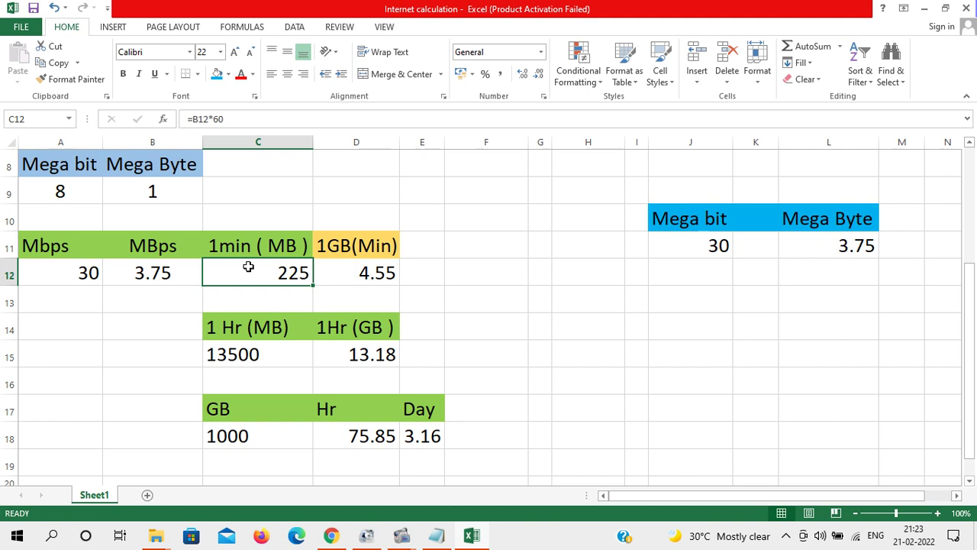
{"action": "left_click", "coordinate": [282, 354]}
{"action": "left_click", "coordinate": [376, 359]}
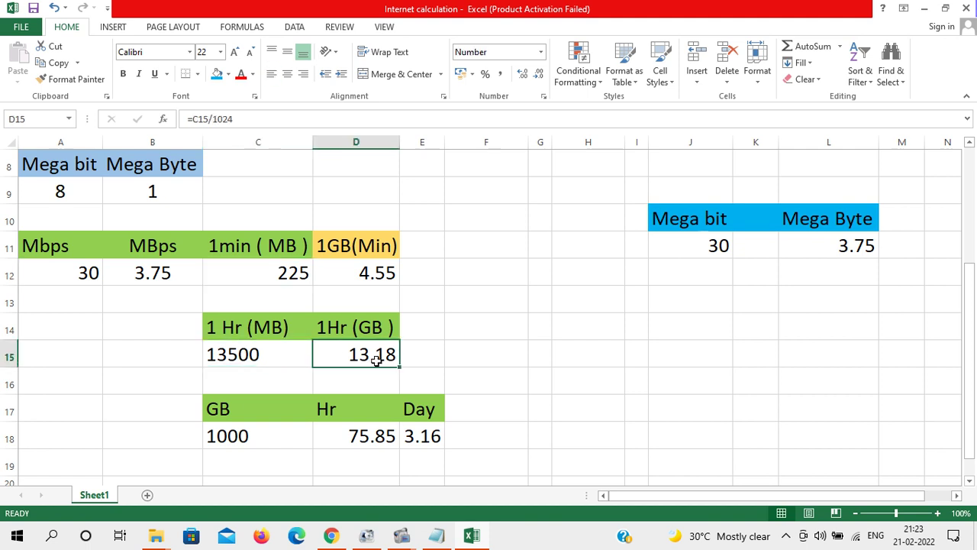
{"action": "left_click", "coordinate": [255, 434]}
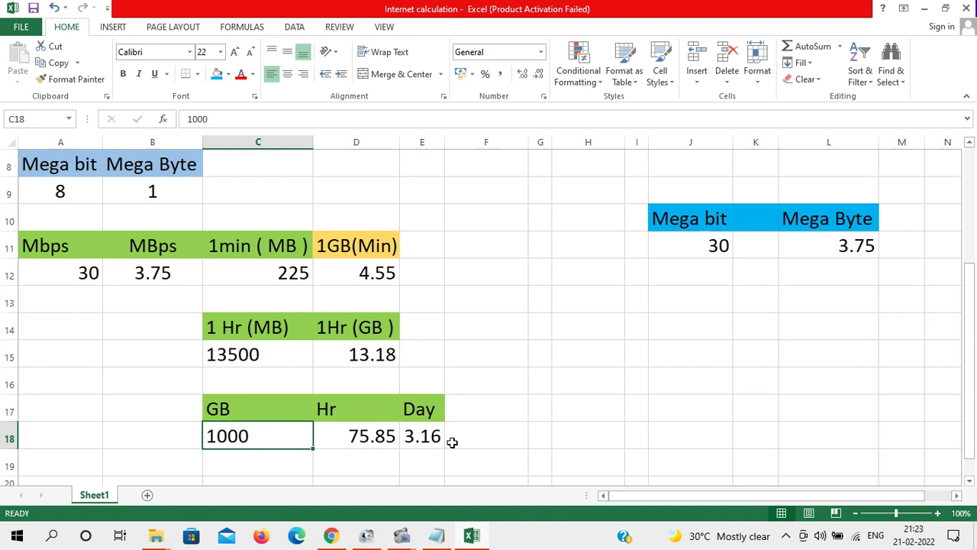
{"action": "left_click", "coordinate": [422, 441]}
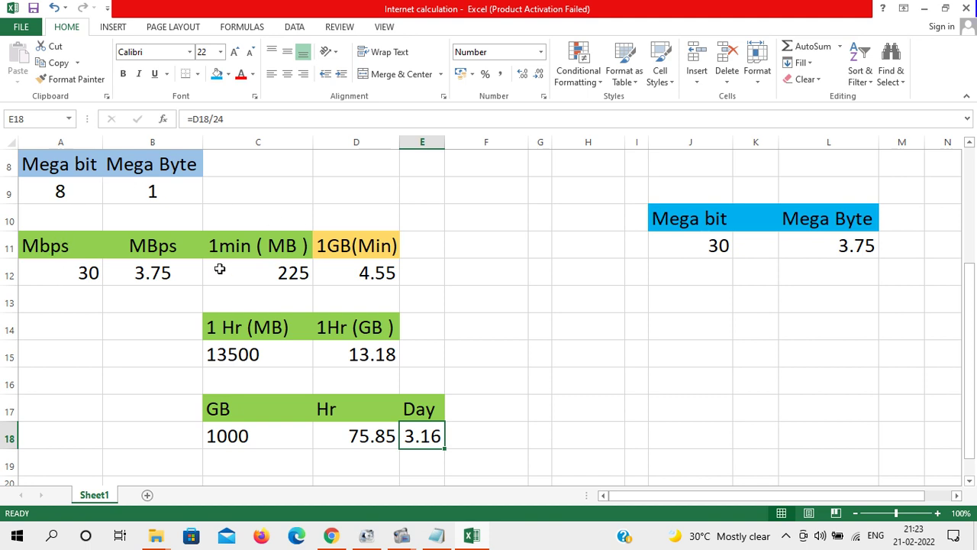
{"action": "left_click", "coordinate": [256, 443]}
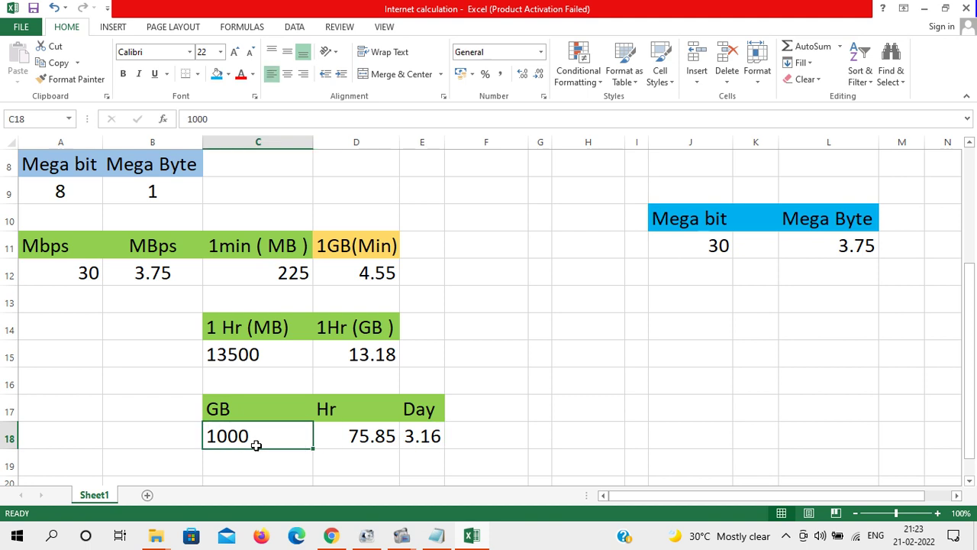
Step: Set the Mbps value in A12 to 10 to recalculate the data tables
{"action": "left_click", "coordinate": [66, 267]}
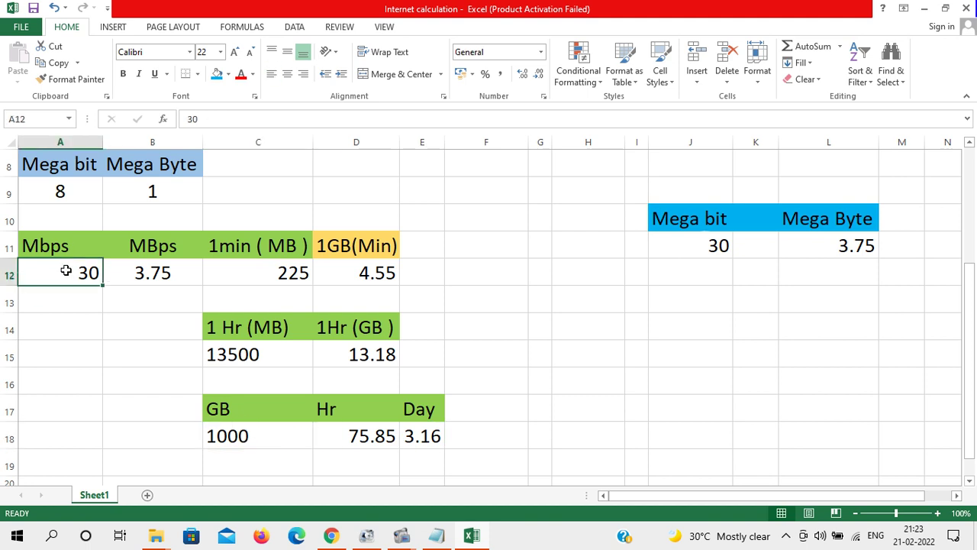
{"action": "type", "text": "10"}
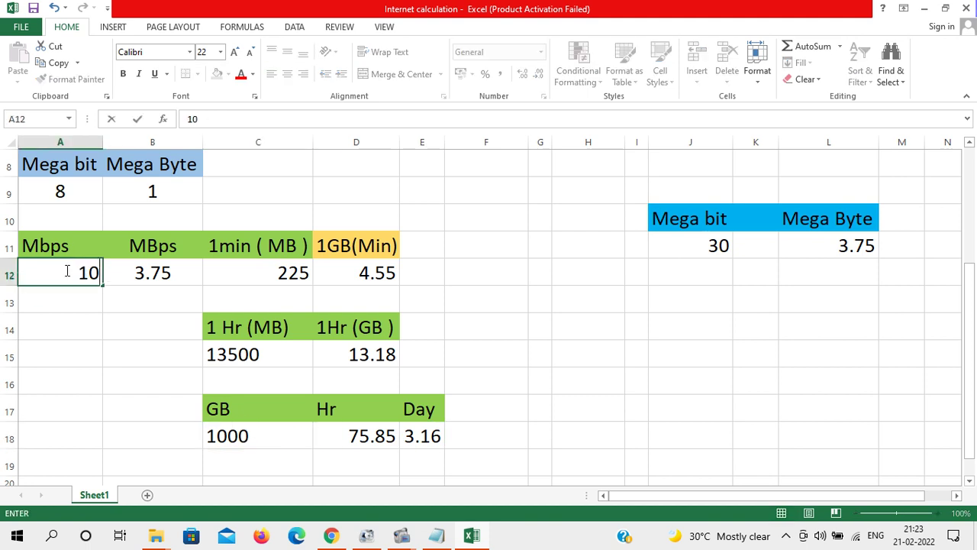
{"action": "left_click", "coordinate": [117, 355]}
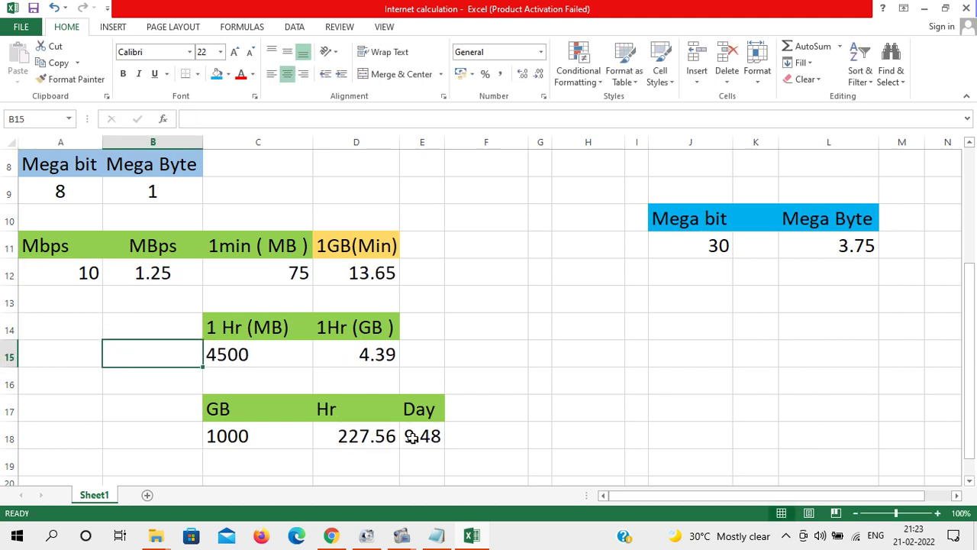
Step: Set the Mbps value in A12 to 50 to recalculate the data tables
{"action": "double_click", "coordinate": [81, 276]}
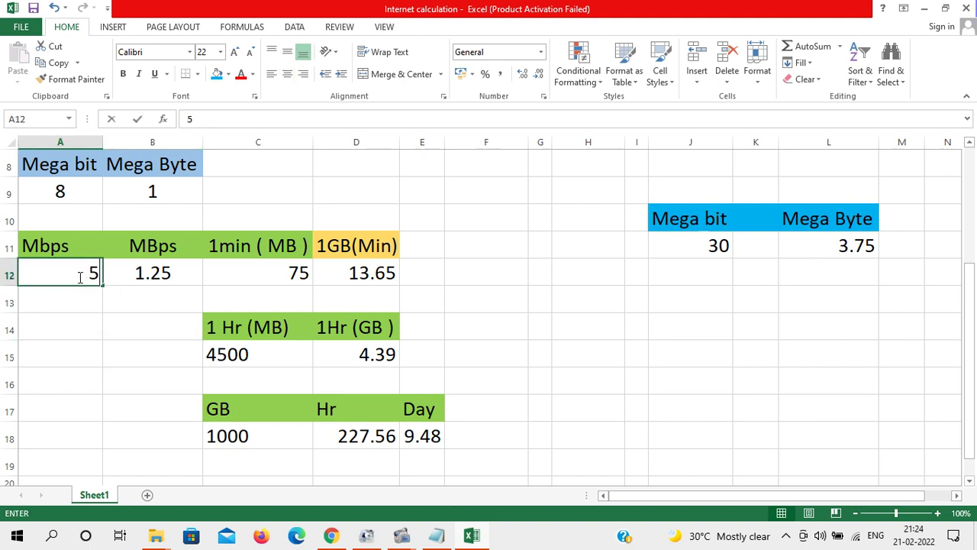
{"action": "type", "text": "50"}
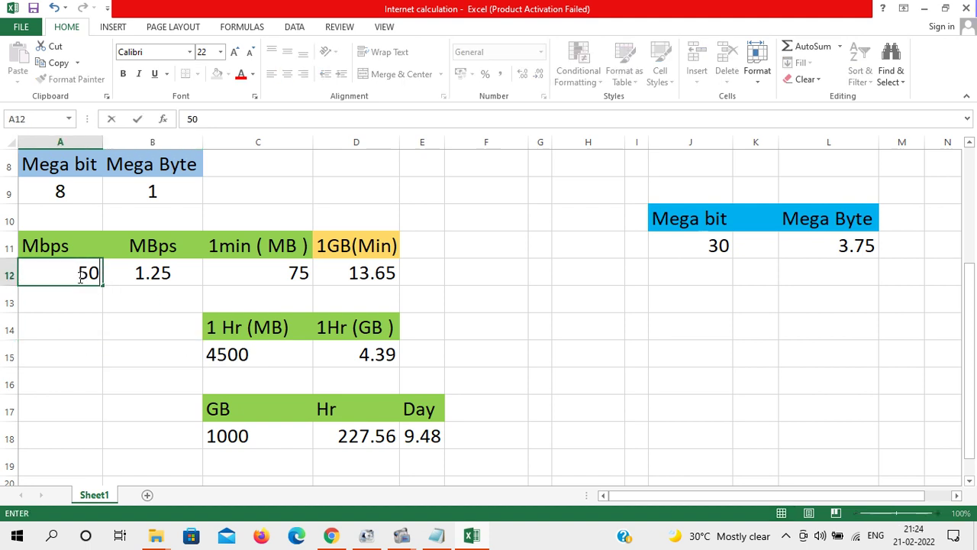
{"action": "left_click", "coordinate": [100, 361]}
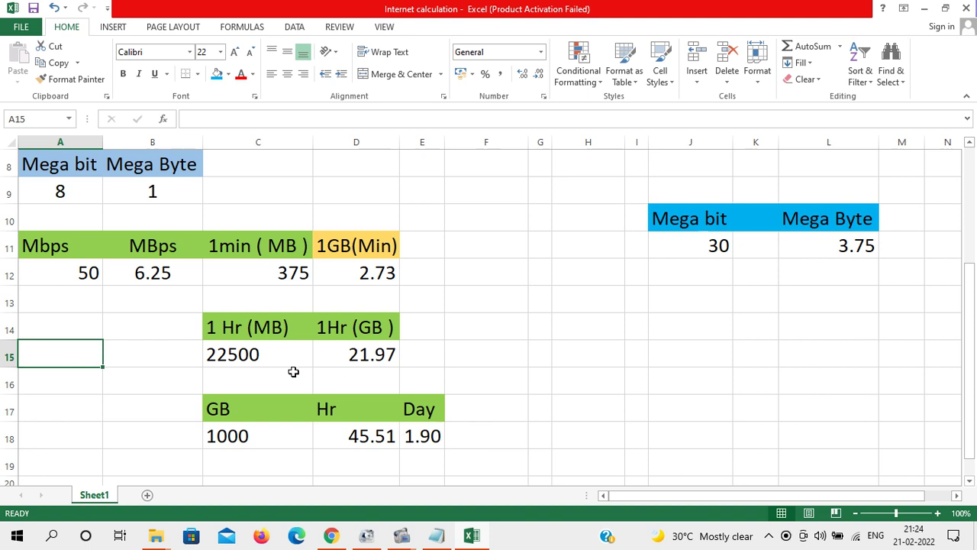
Step: Set the Mbps value in A12 to 100 to recalculate the data tables
{"action": "left_click", "coordinate": [70, 272]}
{"action": "type", "text": "100"}
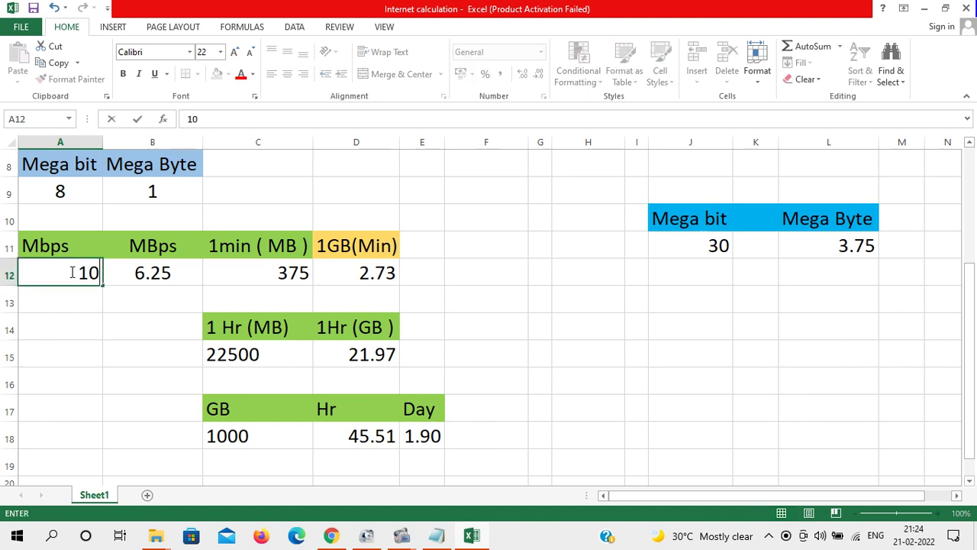
{"action": "left_click", "coordinate": [126, 341]}
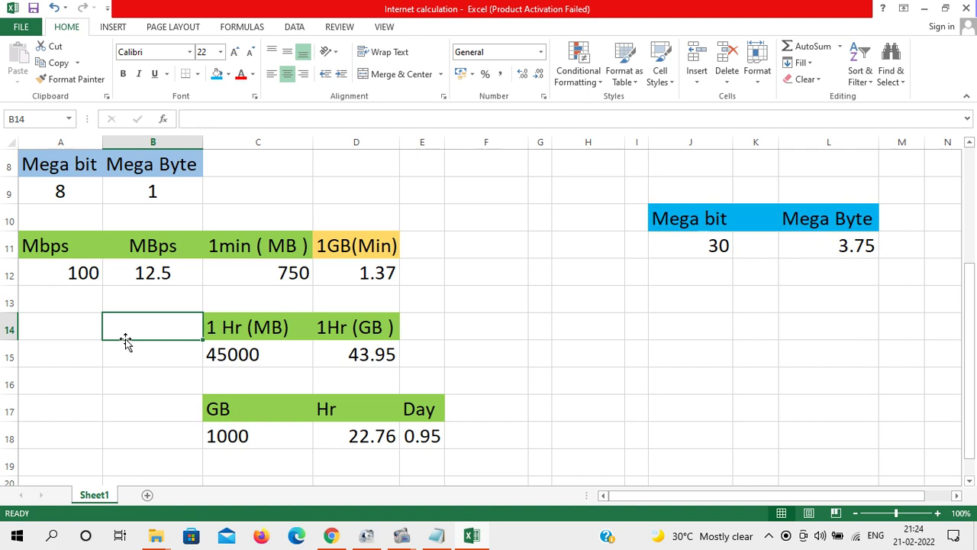
{"action": "left_click", "coordinate": [79, 276]}
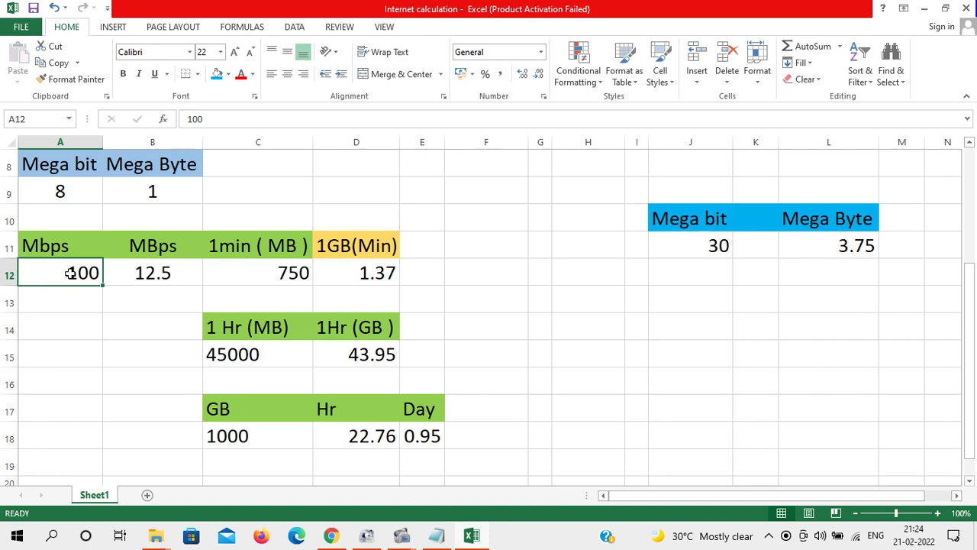
Step: Set the Mbps value in A12 to 2 and inspect the 1GB (Min) and 1min (MB) formulas in row 12
{"action": "type", "text": "2"}
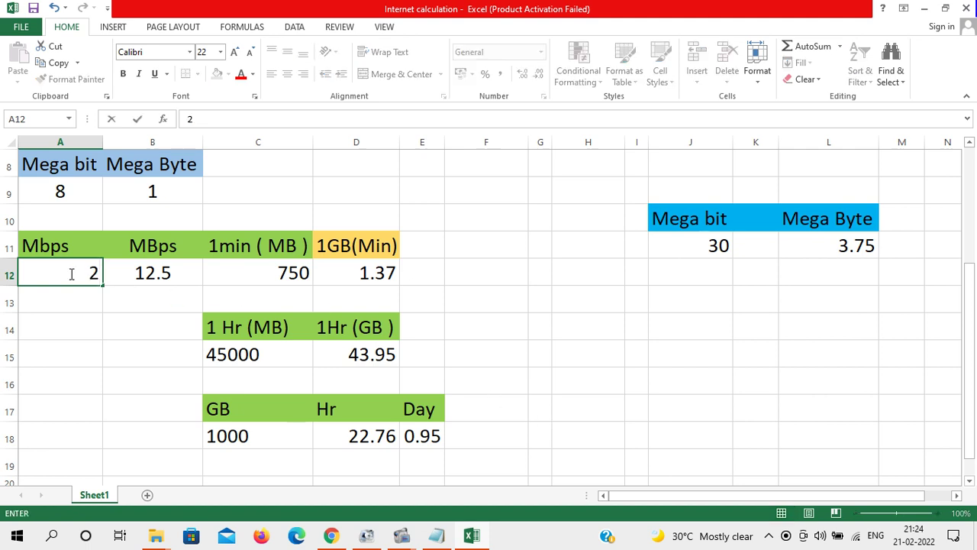
{"action": "left_click", "coordinate": [118, 352]}
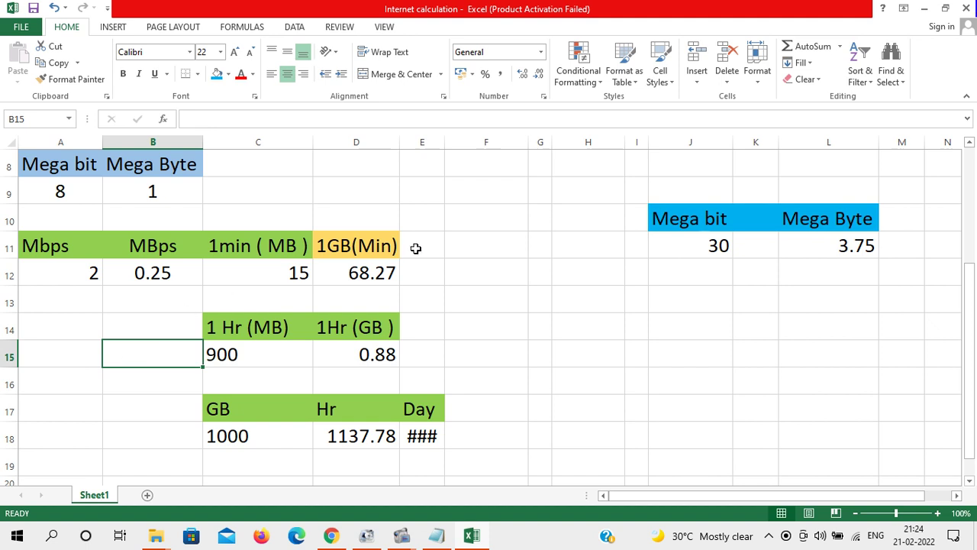
{"action": "left_click", "coordinate": [388, 277]}
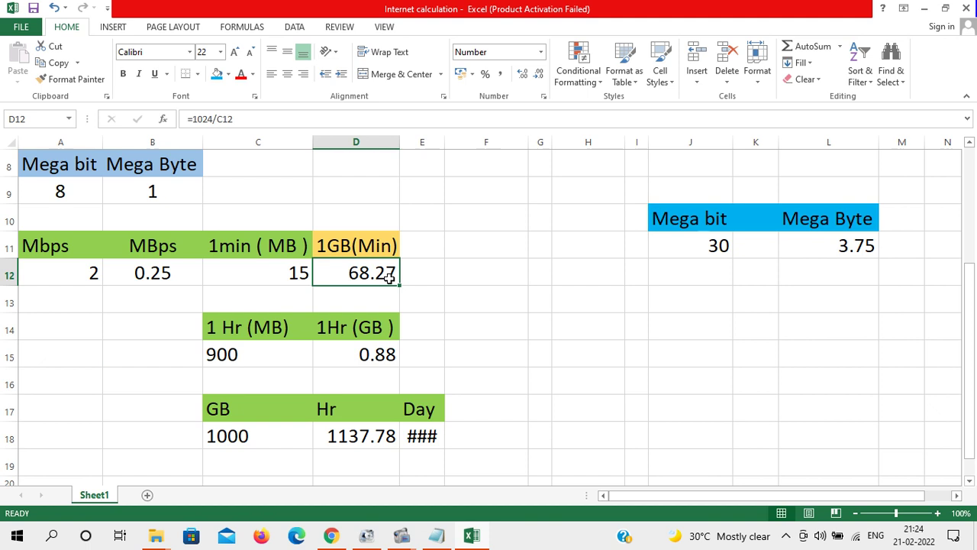
{"action": "left_click", "coordinate": [224, 275]}
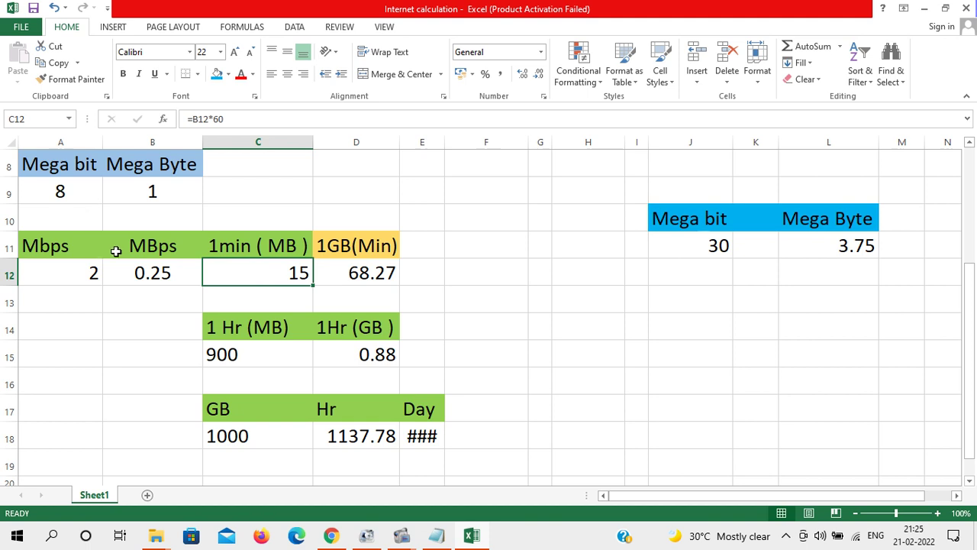
Step: Switch to Chrome, view the Speedtest result page, and bring up the YouTube channel's playlists page
{"action": "mouse_move", "coordinate": [334, 539]}
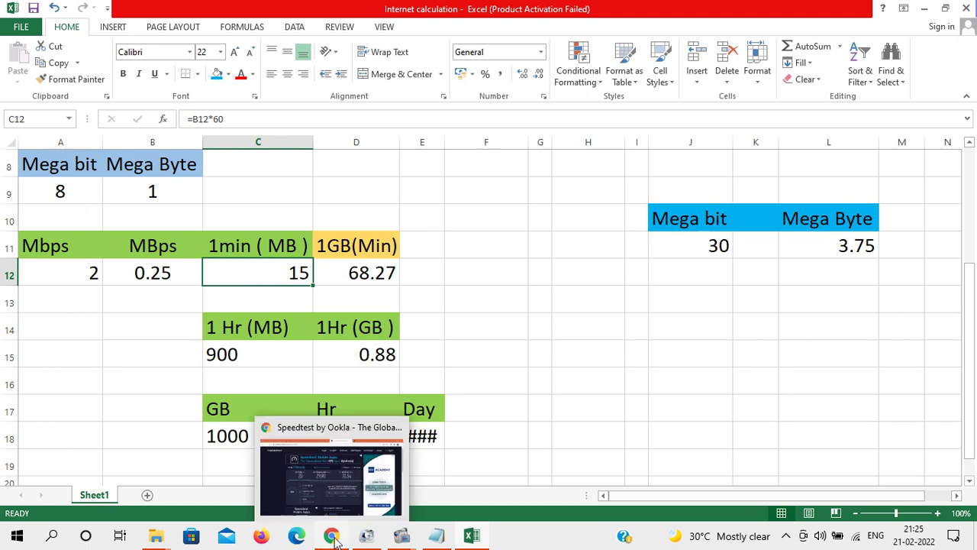
{"action": "left_click", "coordinate": [330, 481]}
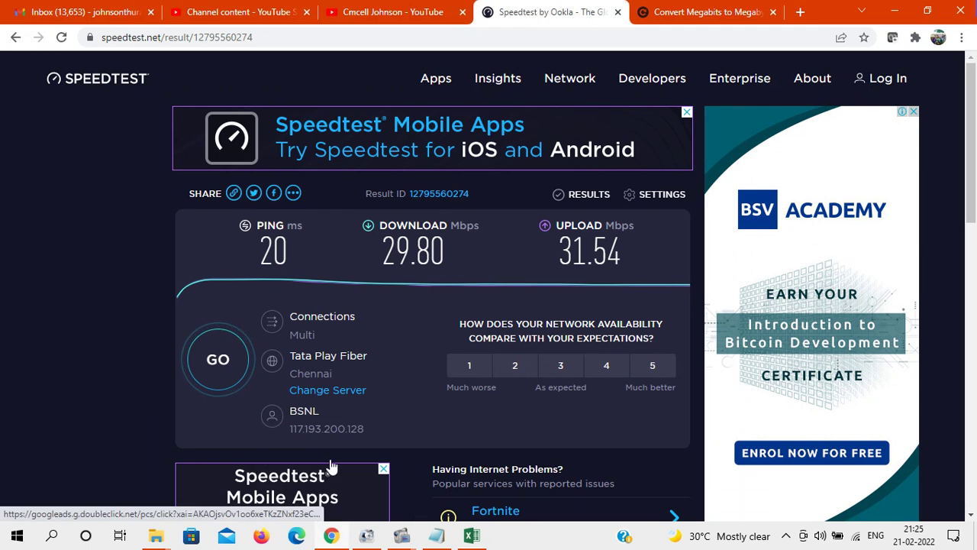
{"action": "left_click", "coordinate": [384, 9]}
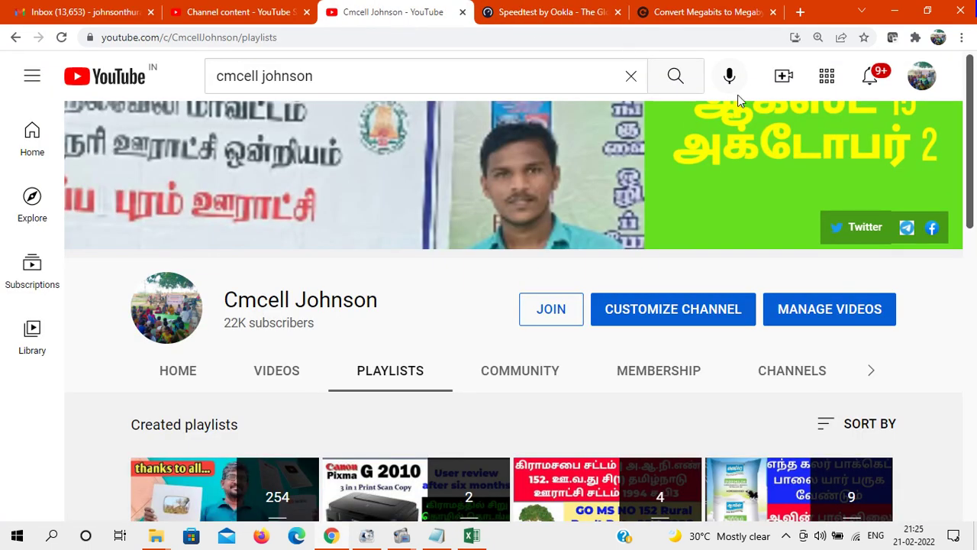
{"action": "mouse_move", "coordinate": [408, 540]}
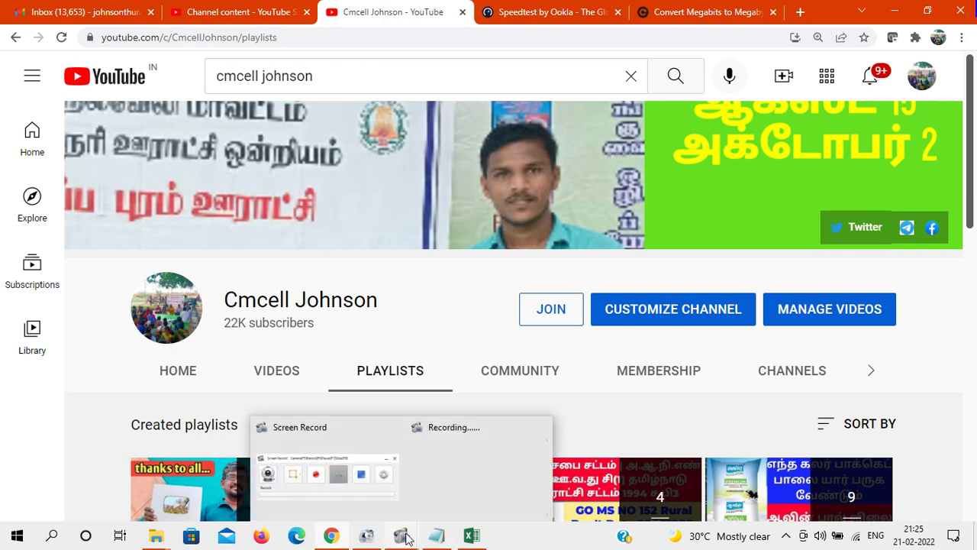